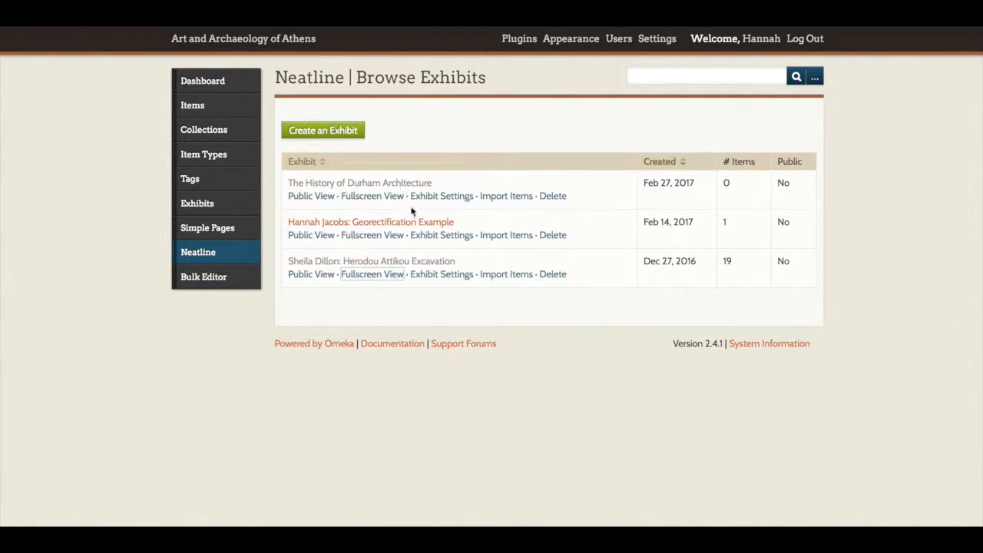
Adjust the widgets to SIMILE Timeline and Text (trying Waypoints briefly) and save the exhibit
{"action": "left_click", "coordinate": [435, 197]}
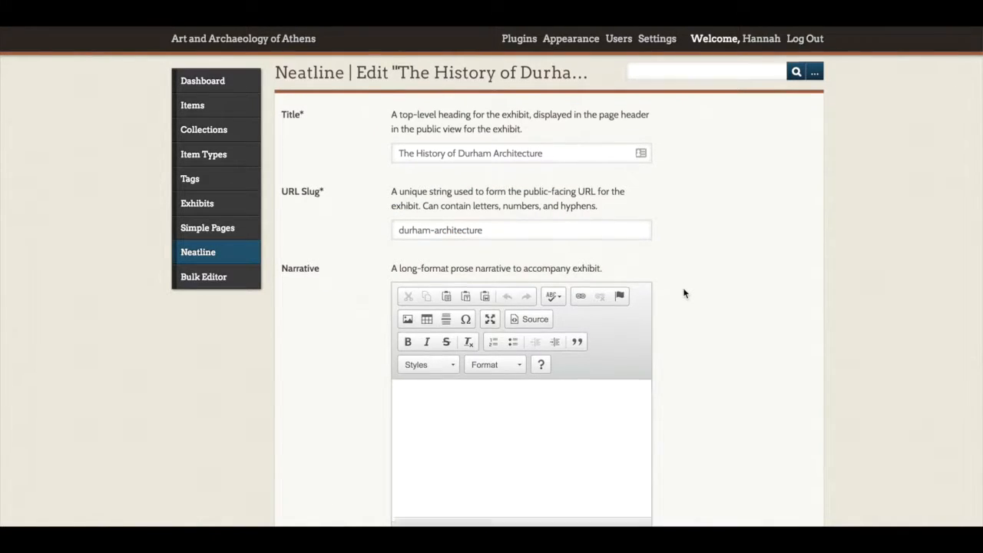
{"action": "scroll", "coordinate": [683, 288], "scroll_direction": "down", "scroll_amount": 3}
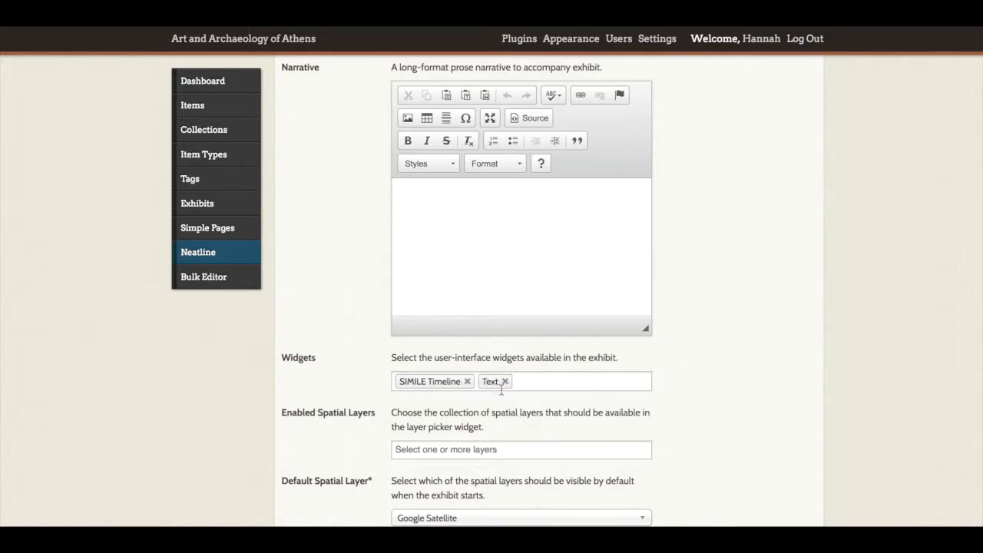
{"action": "left_click", "coordinate": [506, 382]}
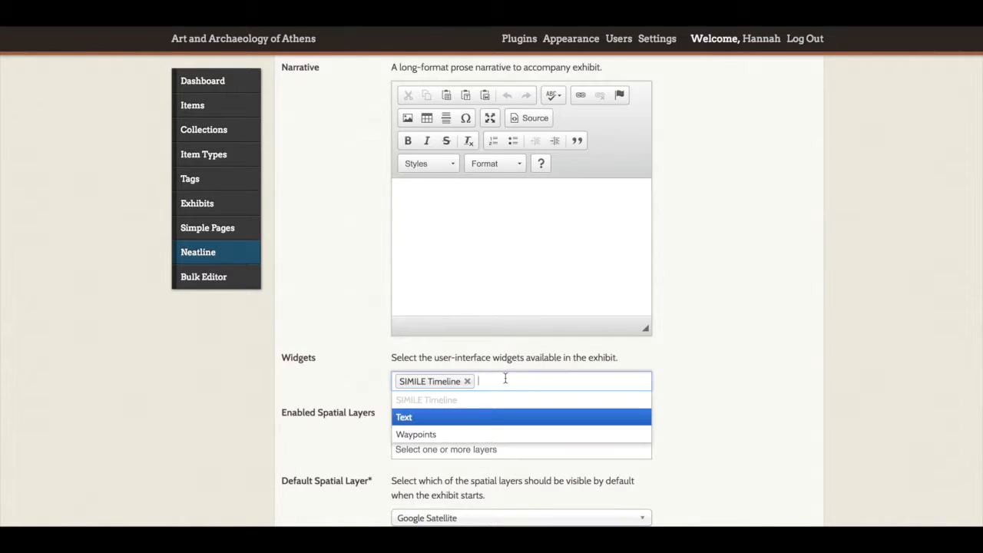
{"action": "left_click", "coordinate": [468, 434]}
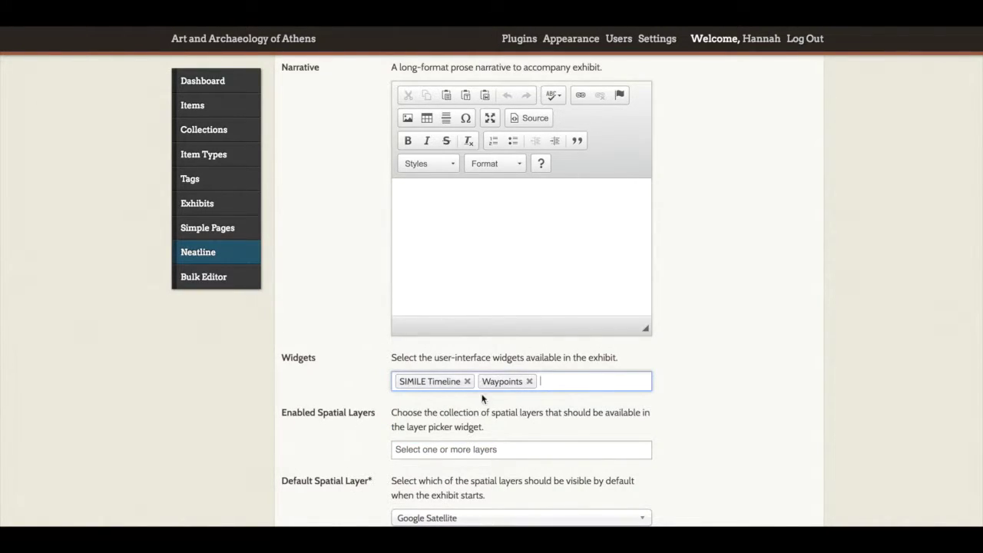
{"action": "left_click", "coordinate": [530, 381]}
{"action": "type", "text": "Text"}
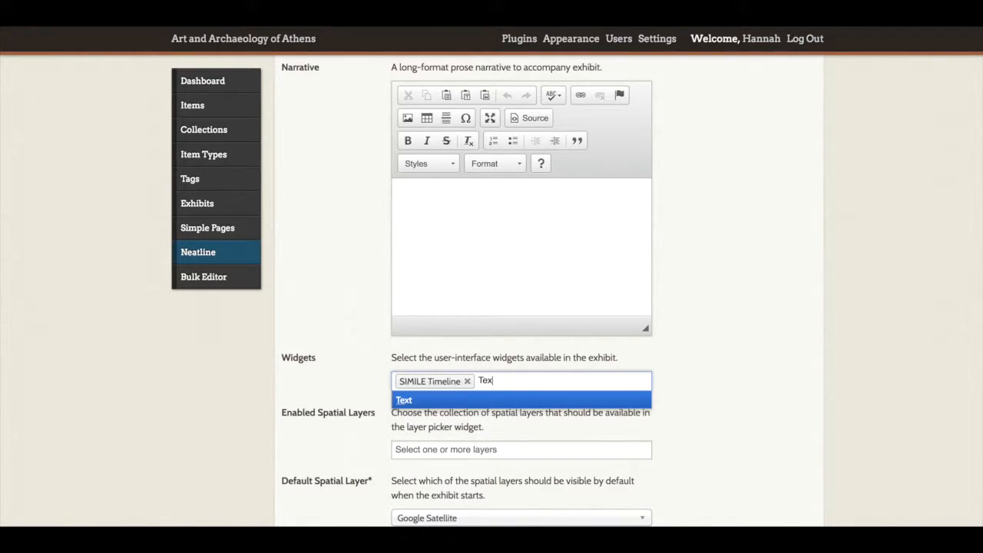
{"action": "left_click", "coordinate": [417, 402]}
{"action": "scroll", "coordinate": [722, 423], "scroll_direction": "down", "scroll_amount": 10}
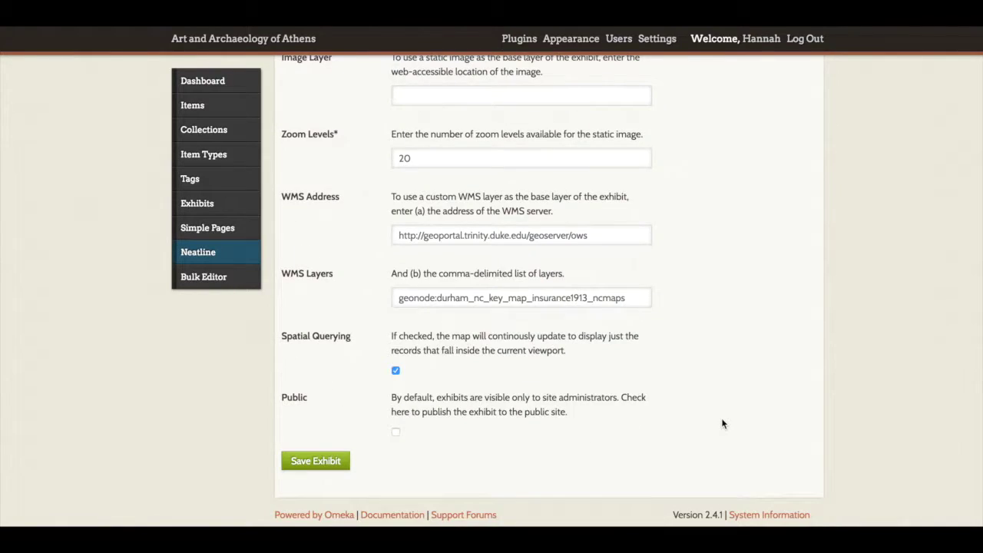
{"action": "left_click", "coordinate": [326, 461]}
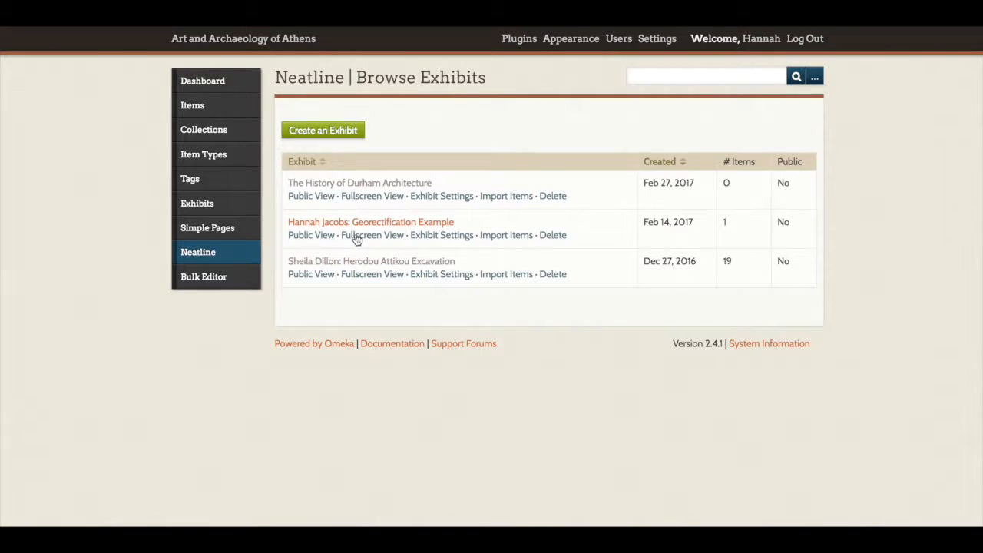
{"action": "right_click", "coordinate": [360, 195]}
{"action": "left_click", "coordinate": [386, 203]}
Paste Lorem ipsum placeholder text into the exhibit's Narrative field and save it
{"action": "left_click", "coordinate": [442, 196]}
{"action": "scroll", "coordinate": [310, 354], "scroll_direction": "down", "scroll_amount": 1}
{"action": "scroll", "coordinate": [310, 355], "scroll_direction": "down", "scroll_amount": 1}
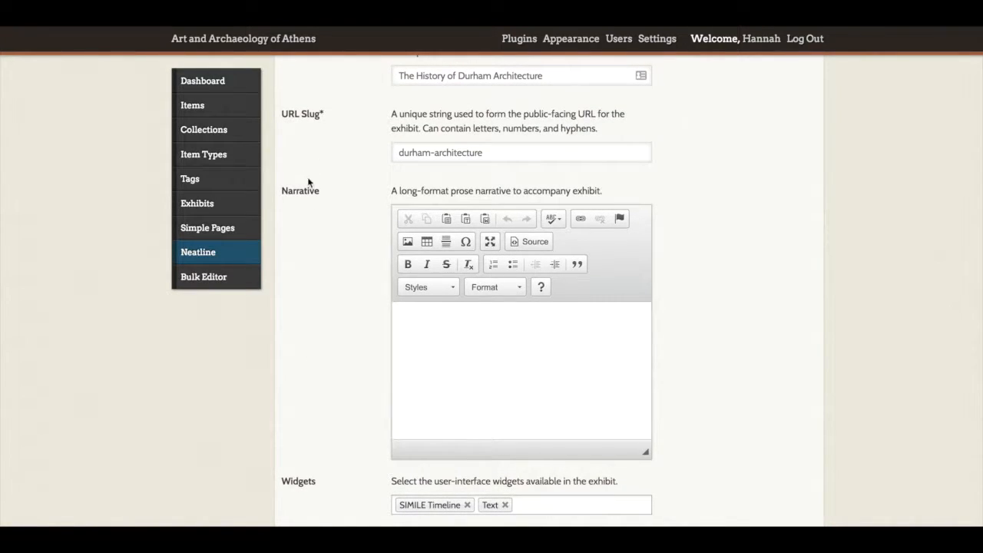
{"action": "left_click", "coordinate": [463, 332]}
{"action": "type", "text": "Lorem ipsum dolor sit amet, consectetur adipiscing elit, sed do eiusmod tempor incididunt ut labore et dolore magna aliqua. Ut enim ad minim veniam, quis nostrud exercitation ullamco laboris nisi ut aliquip ex ea commodo consequat. Duis aute irure dolor in reprehenderit in voluptate velit esse cillum dolore eu fugiat nulla pariatur. Excepteur sint occaecat cupidatat non proident, sunt in culpa qui officia deserunt mollit anim id est laborum."}
{"action": "scroll", "coordinate": [537, 307], "scroll_direction": "down", "scroll_amount": 10}
{"action": "scroll", "coordinate": [538, 307], "scroll_direction": "down", "scroll_amount": 5}
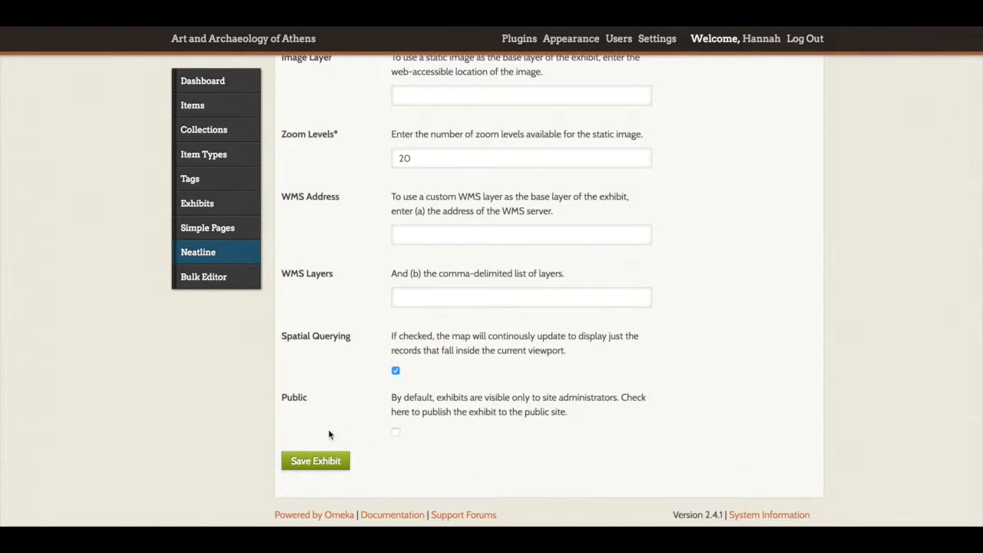
{"action": "left_click", "coordinate": [317, 463]}
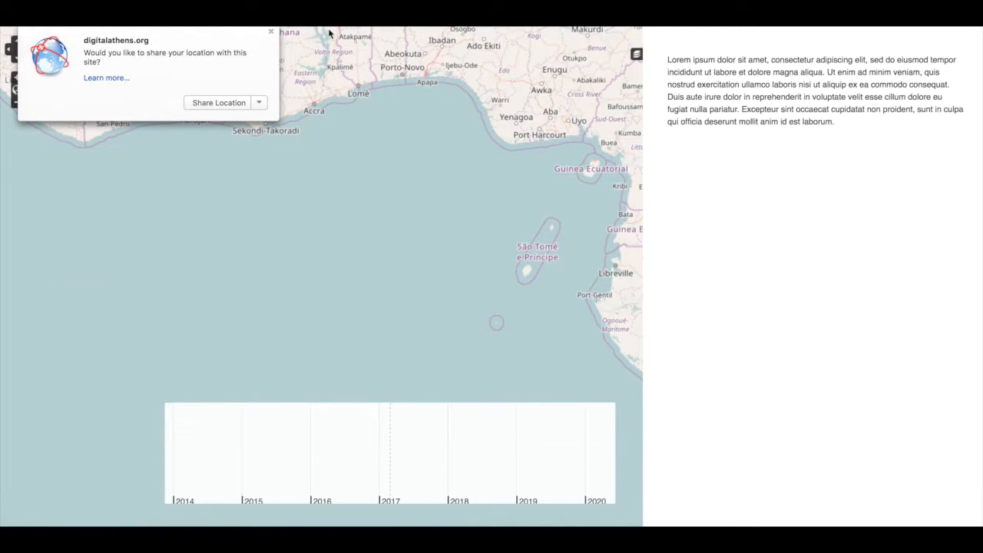
{"action": "left_click", "coordinate": [219, 102]}
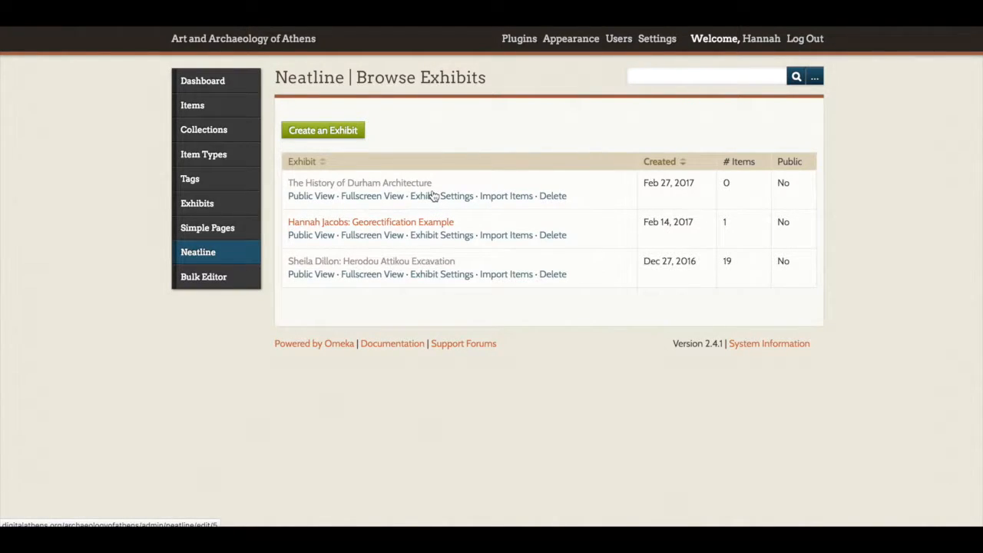
{"action": "left_click", "coordinate": [433, 196]}
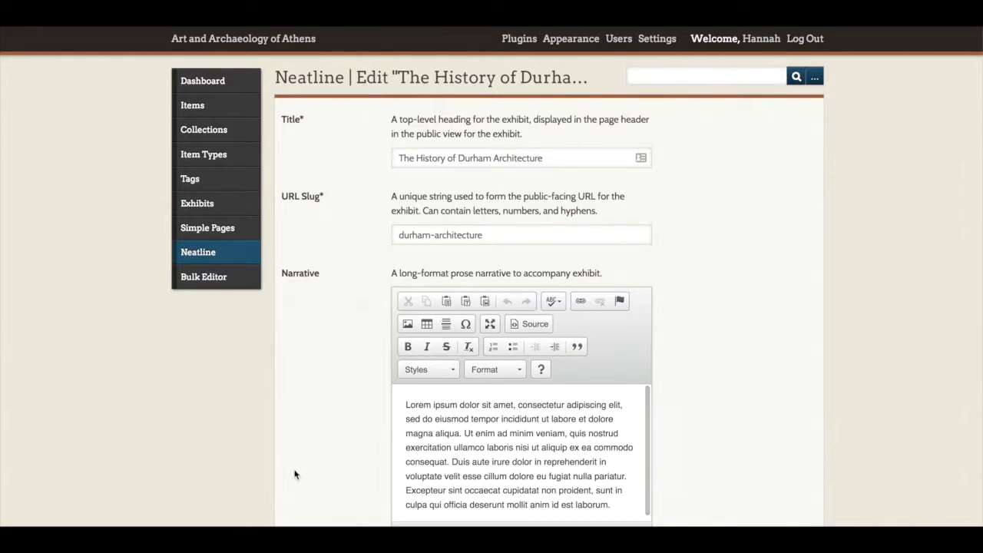
{"action": "scroll", "coordinate": [295, 475], "scroll_direction": "down", "scroll_amount": 3}
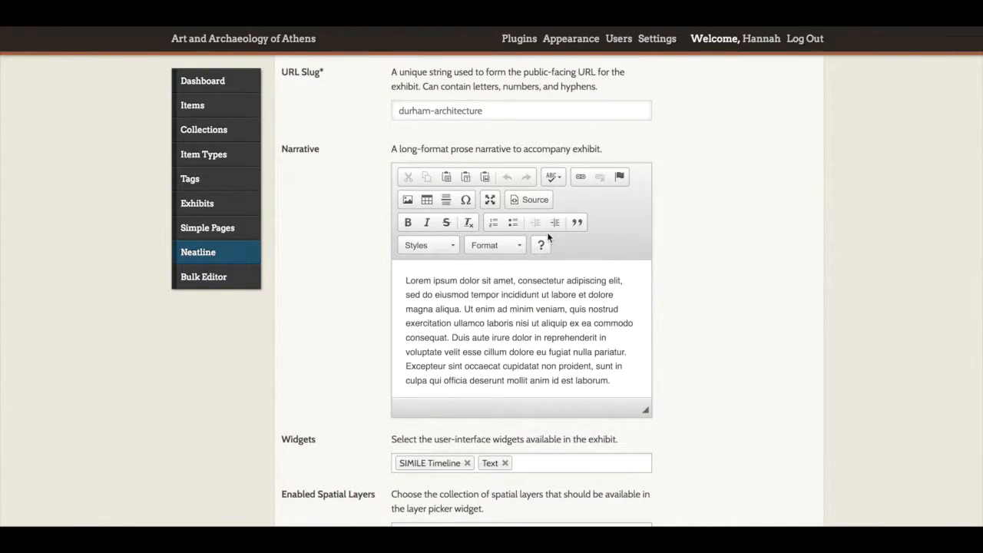
Insert a bold 'The History of Durham Architecture' heading line above the Lorem ipsum text
{"action": "left_click", "coordinate": [491, 201]}
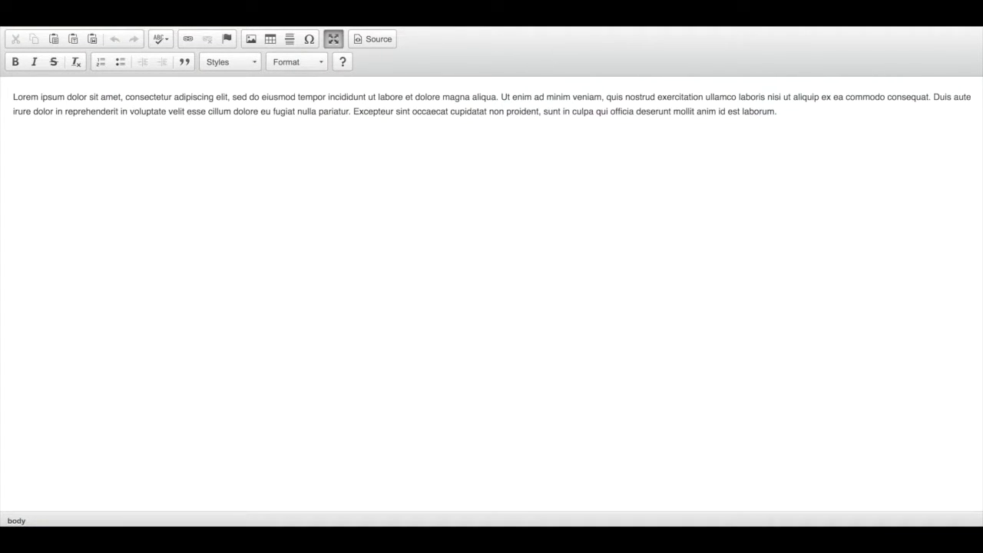
{"action": "left_click", "coordinate": [13, 96]}
{"action": "key", "text": "Return"}
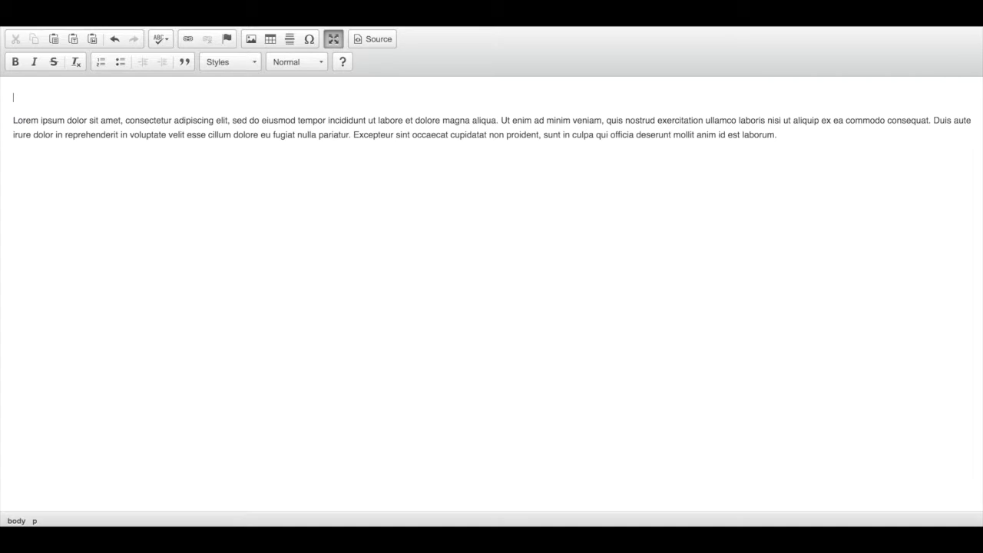
{"action": "type", "text": "The History of Durham Architec"}
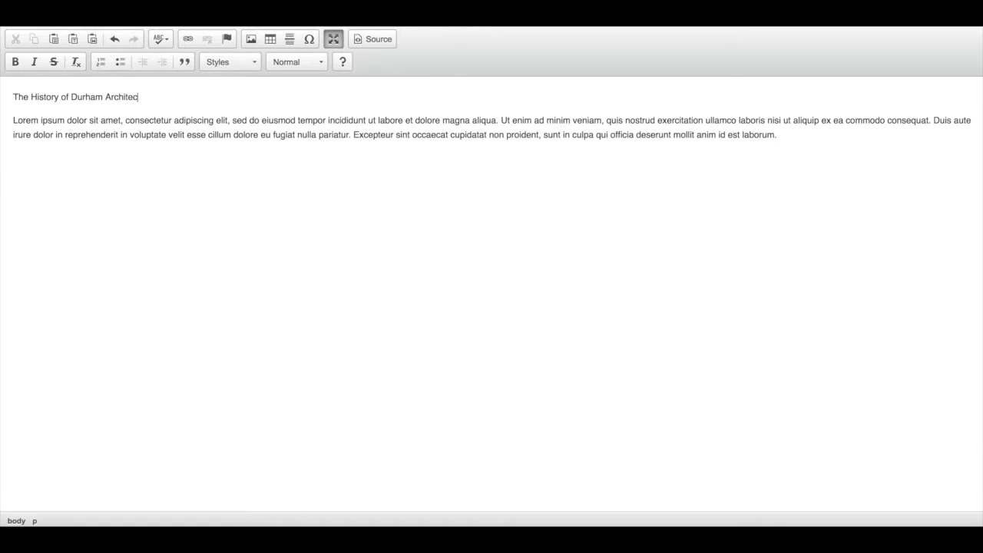
{"action": "type", "text": "ture"}
{"action": "left_click_drag", "start_coordinate": [158, 99], "coordinate": [8, 98]}
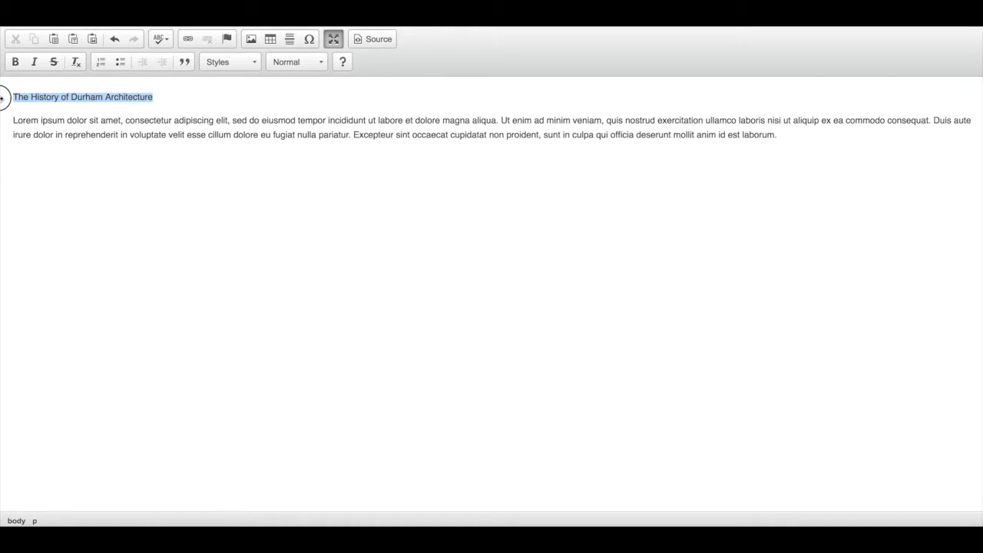
{"action": "left_click", "coordinate": [16, 61]}
{"action": "left_click", "coordinate": [165, 140]}
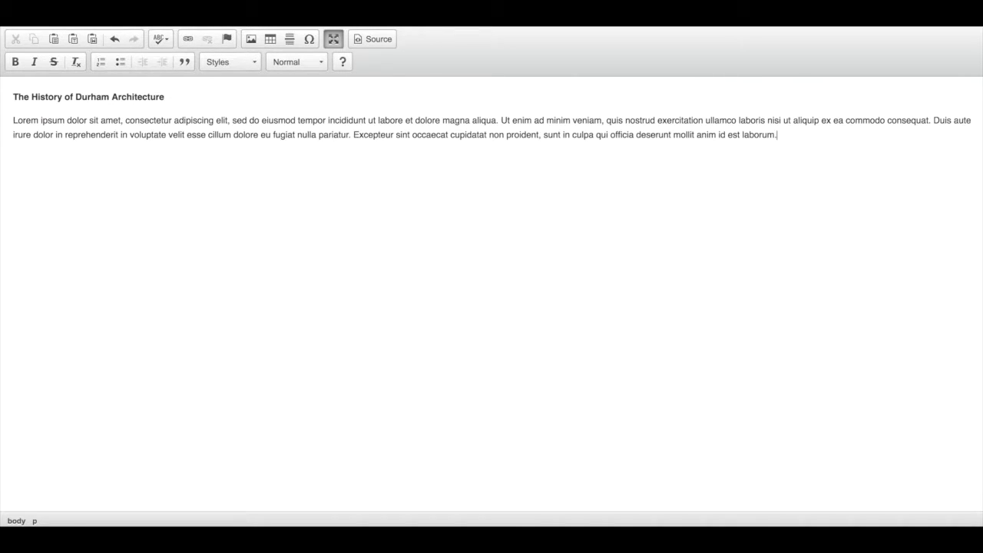
Restore the editor to normal size and save the exhibit with its heading
{"action": "left_click", "coordinate": [335, 39]}
{"action": "scroll", "coordinate": [364, 268], "scroll_direction": "down", "scroll_amount": 8}
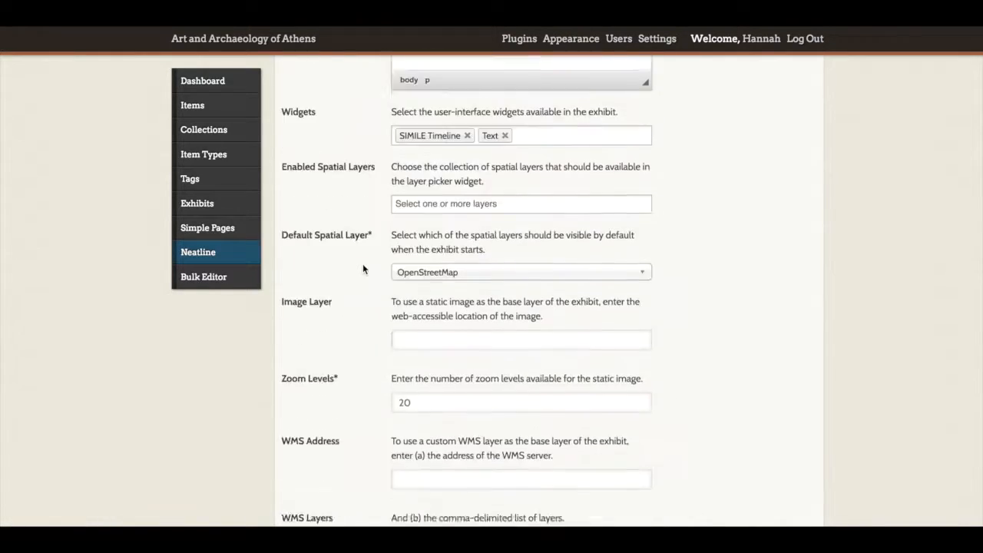
{"action": "scroll", "coordinate": [364, 268], "scroll_direction": "down", "scroll_amount": 1}
{"action": "left_click", "coordinate": [313, 461]}
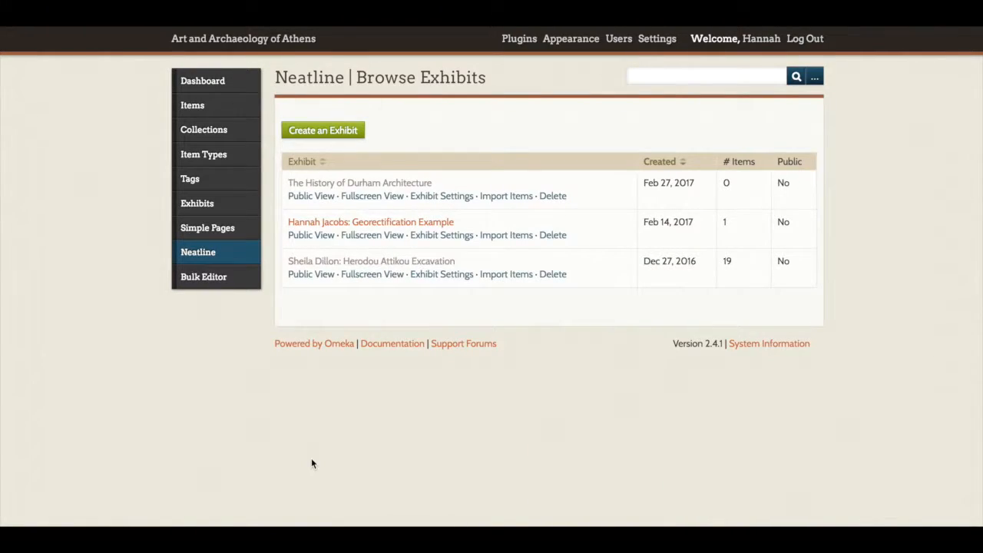
Open the Durham exhibit's Neatline editor in a new tab and start a new record
{"action": "right_click", "coordinate": [414, 183]}
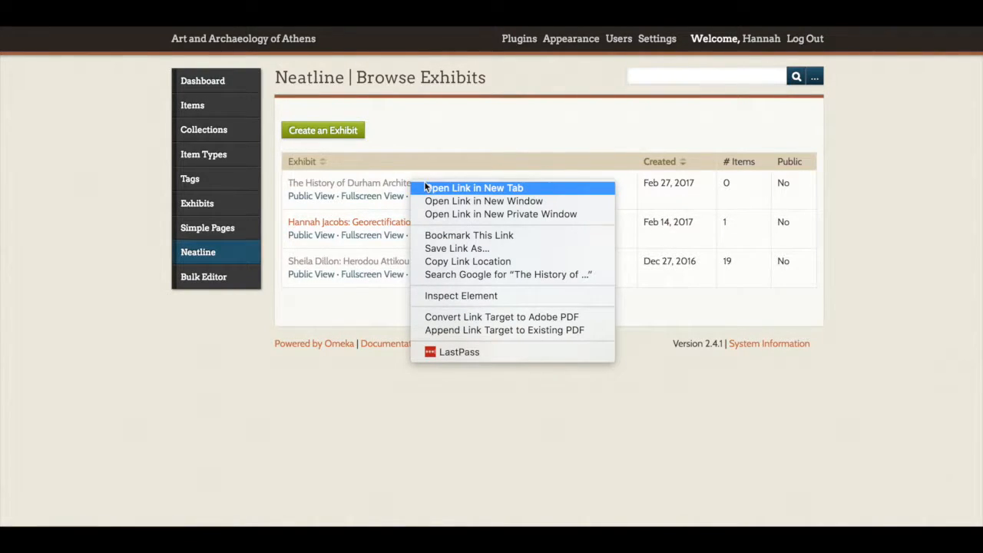
{"action": "left_click", "coordinate": [424, 187]}
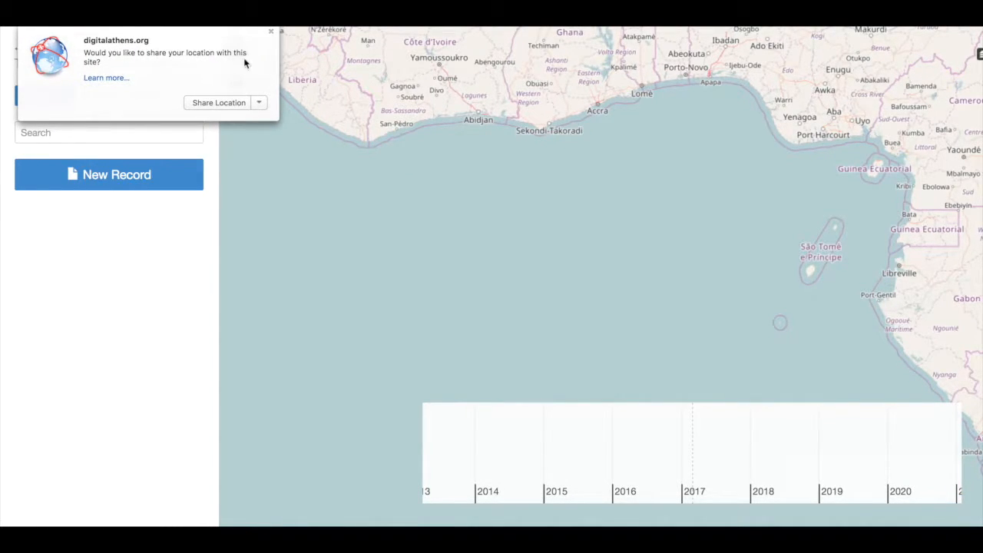
{"action": "left_click", "coordinate": [214, 103]}
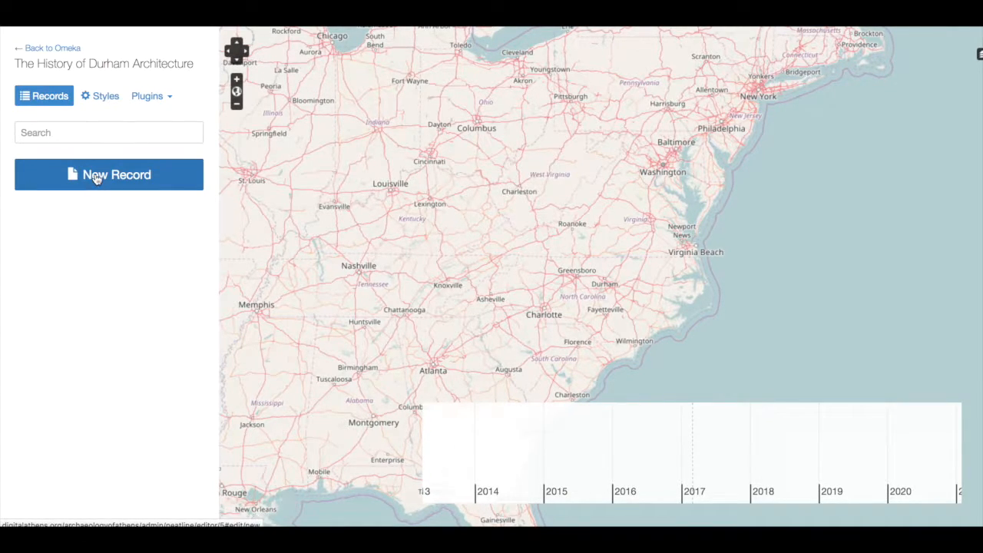
{"action": "left_click", "coordinate": [95, 177]}
Title the new record 'Durham, NC' and save it as record #23
{"action": "left_click", "coordinate": [71, 255]}
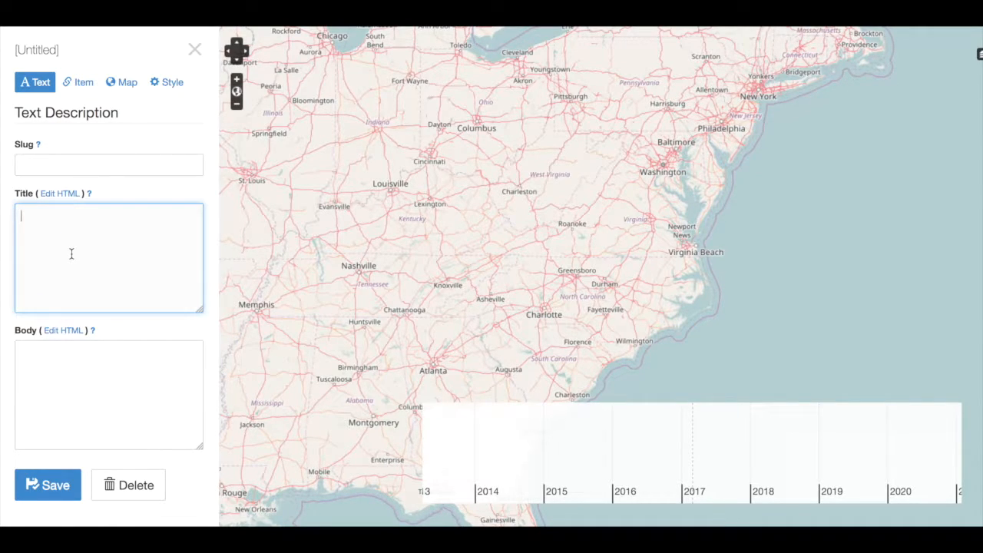
{"action": "type", "text": "Durha"}
{"action": "type", "text": "m ,"}
{"action": "type", "text": " NC"}
{"action": "left_click", "coordinate": [48, 484]}
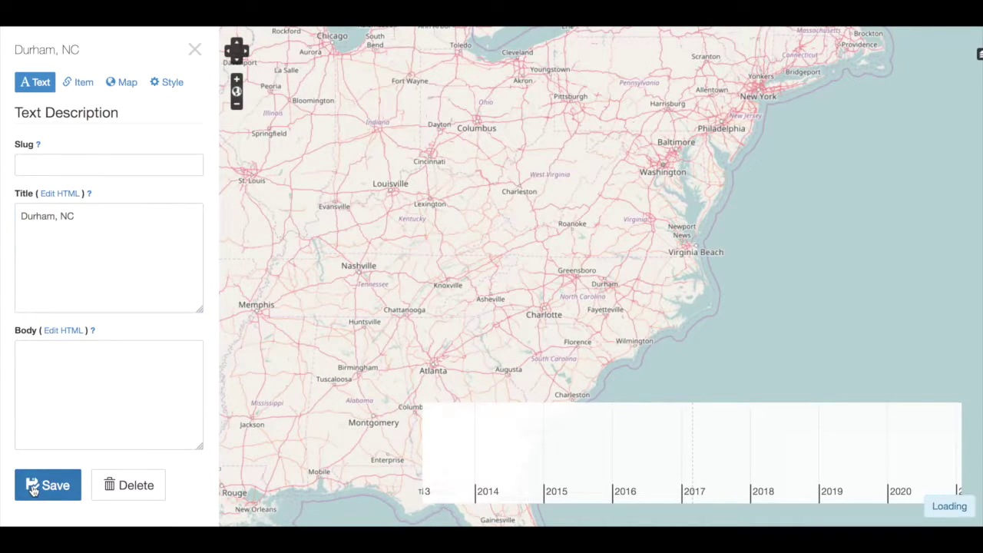
{"action": "left_click", "coordinate": [123, 82]}
Draw a point on Durham, North Carolina for the record and save its geometry
{"action": "left_click", "coordinate": [20, 161]}
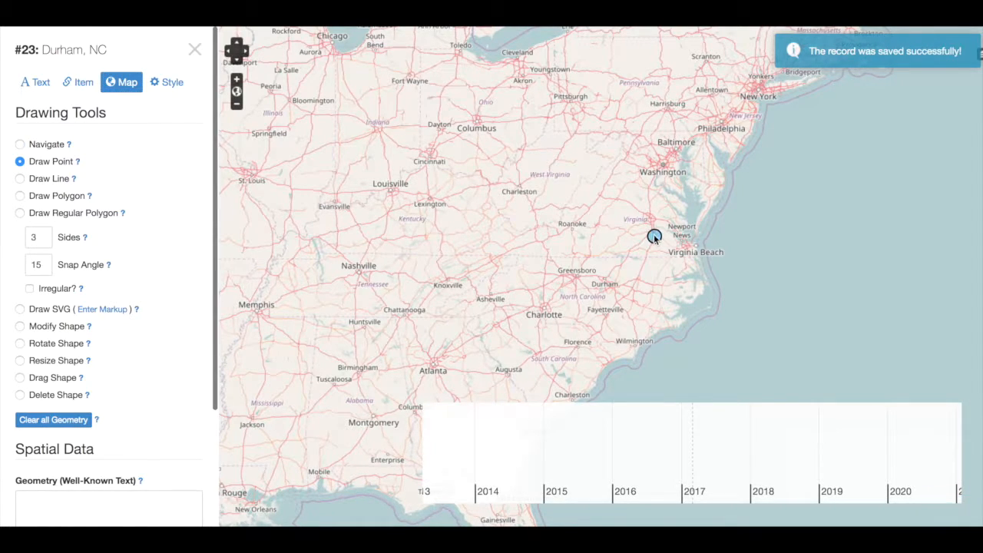
{"action": "left_click", "coordinate": [604, 282]}
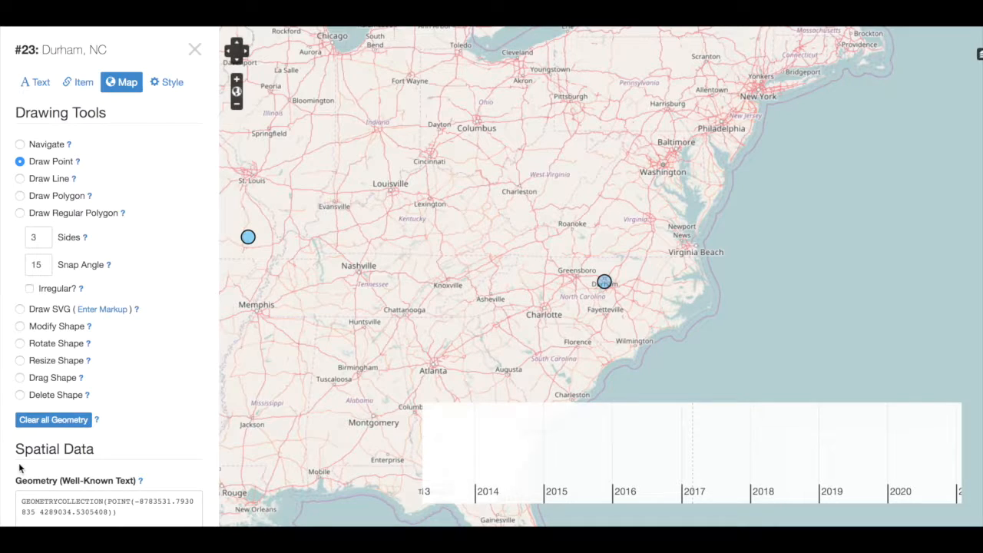
{"action": "scroll", "coordinate": [20, 468], "scroll_direction": "down", "scroll_amount": 5}
{"action": "left_click", "coordinate": [46, 515]}
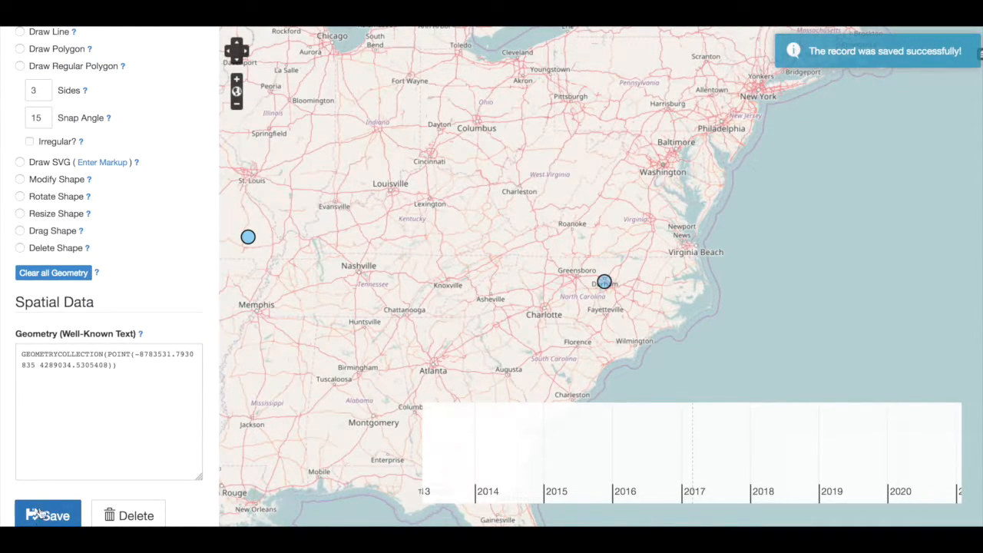
{"action": "scroll", "coordinate": [135, 275], "scroll_direction": "up", "scroll_amount": 5}
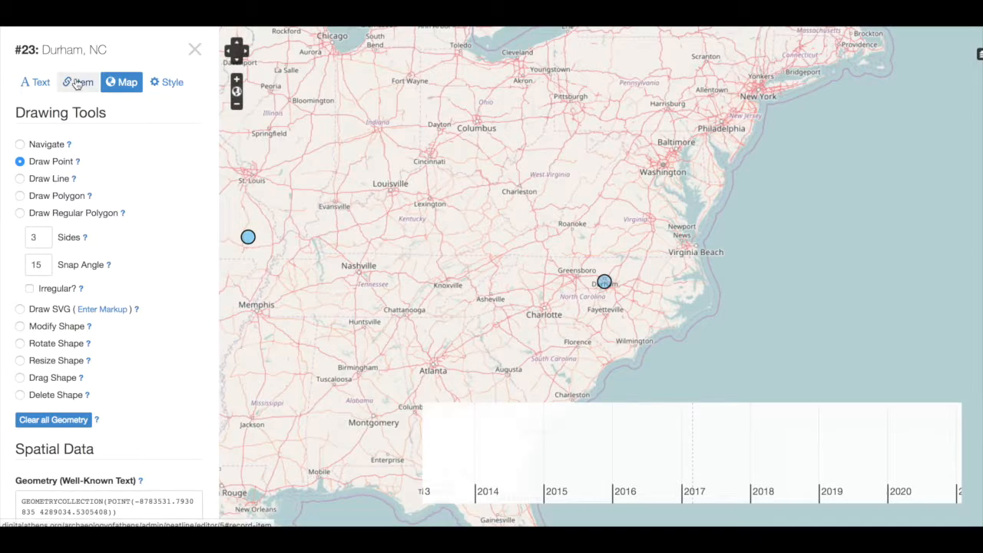
{"action": "left_click", "coordinate": [40, 85]}
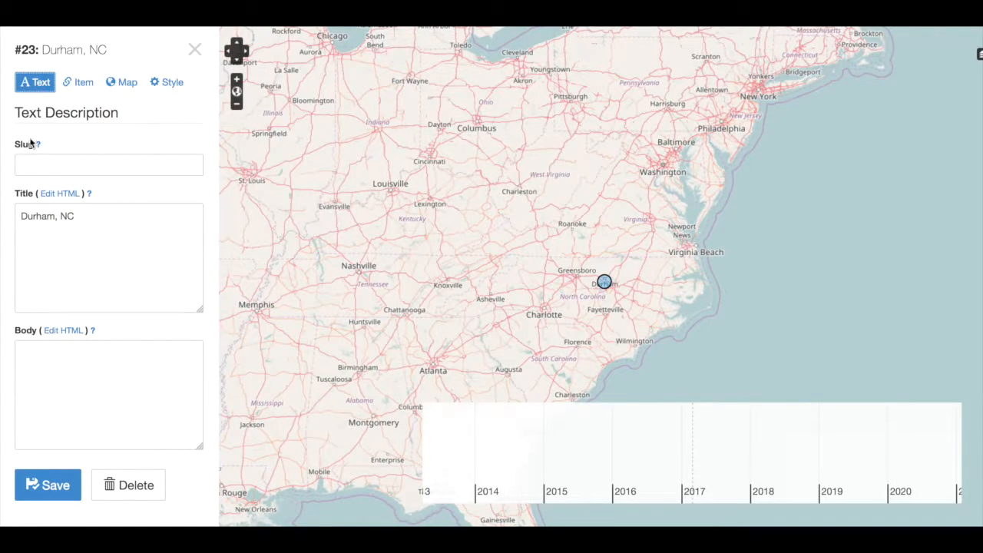
Set the record's slug to 'durham', save it, and close the record editor
{"action": "left_click", "coordinate": [29, 166]}
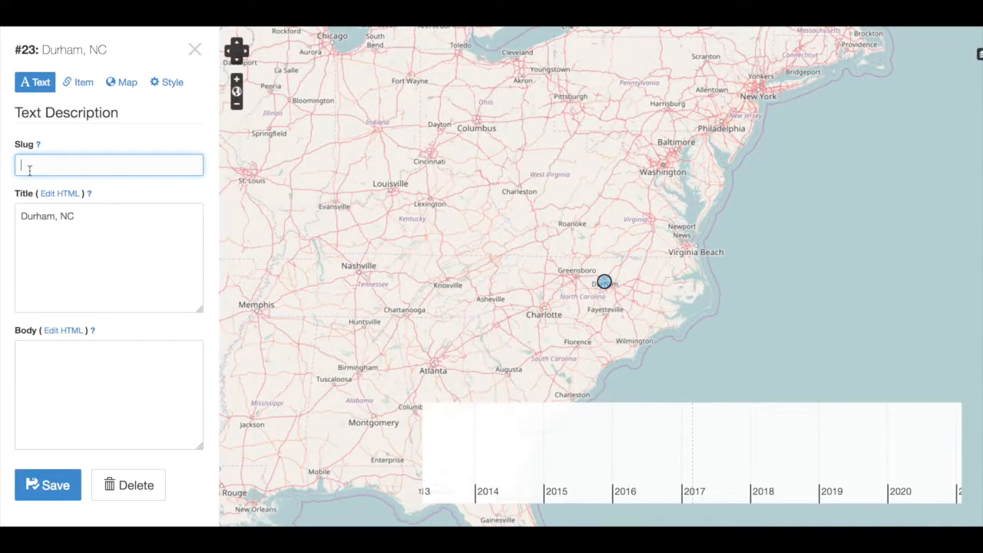
{"action": "type", "text": "durham"}
{"action": "key", "text": "Down"}
{"action": "key", "text": "Down"}
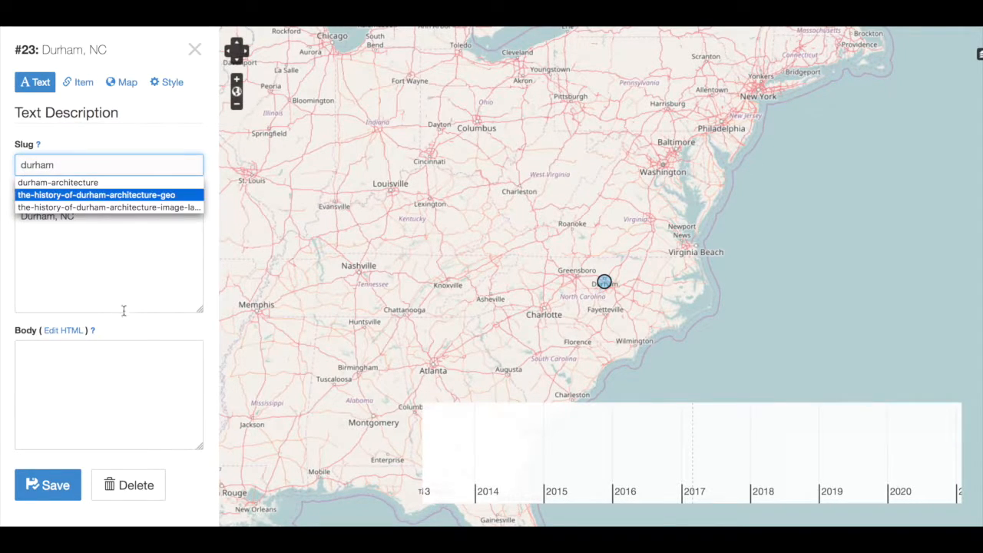
{"action": "left_click", "coordinate": [152, 330]}
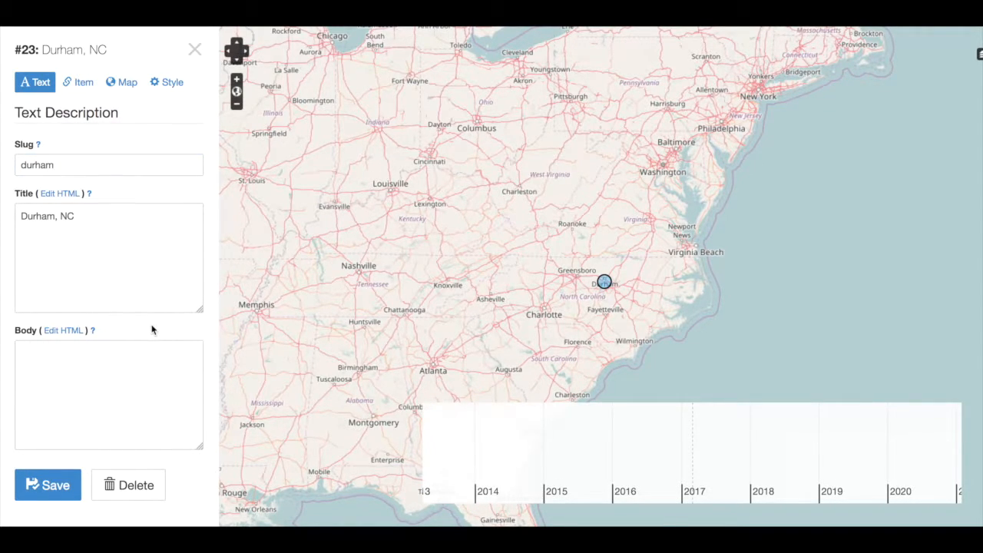
{"action": "left_click", "coordinate": [23, 484]}
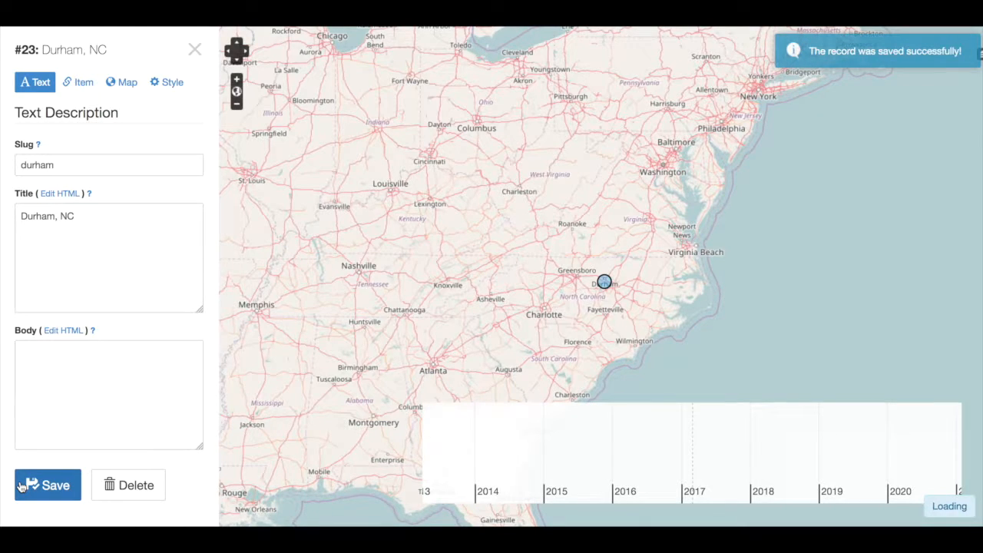
{"action": "left_click", "coordinate": [197, 49]}
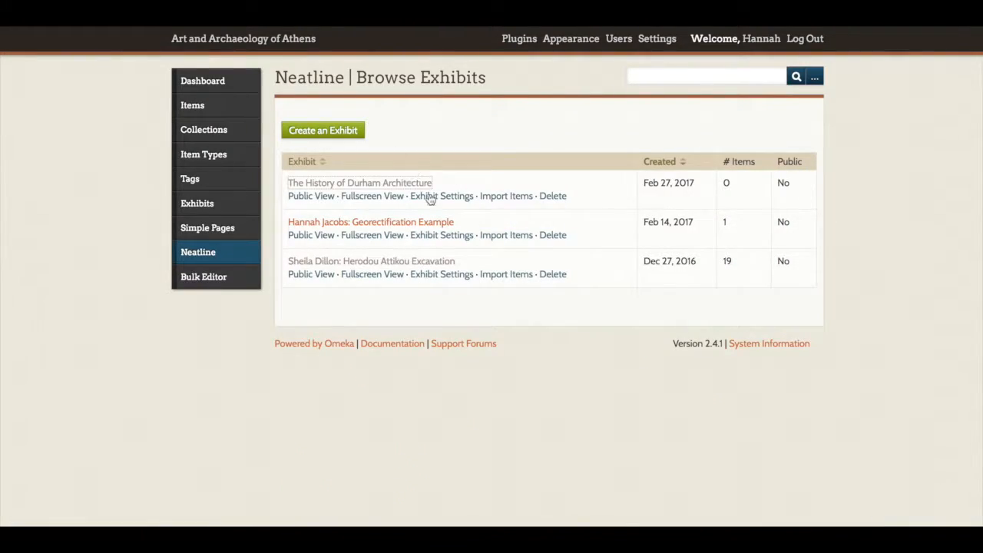
Show the Durham exhibit's narrative as HTML source in the maximized editor
{"action": "left_click", "coordinate": [438, 197]}
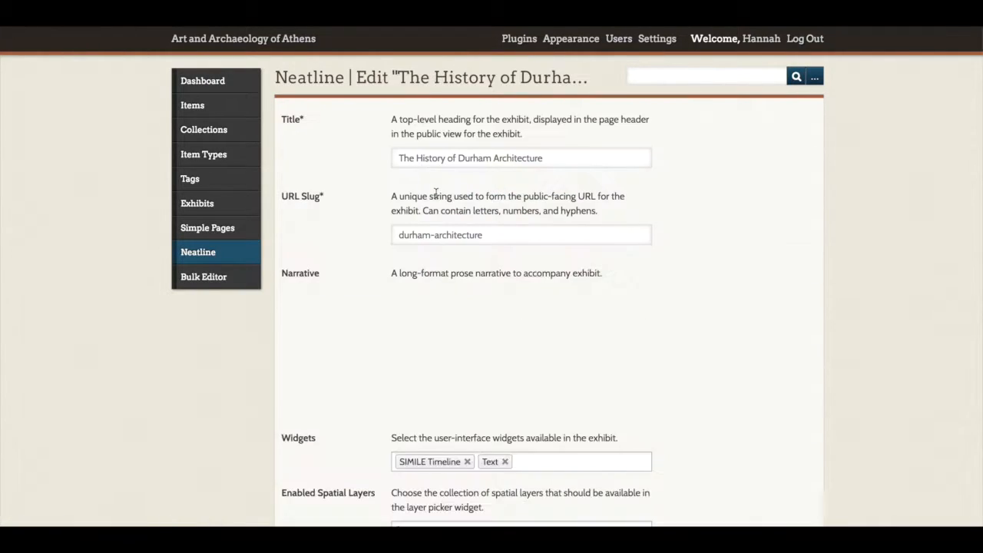
{"action": "scroll", "coordinate": [735, 371], "scroll_direction": "down", "scroll_amount": 2}
{"action": "scroll", "coordinate": [735, 372], "scroll_direction": "down", "scroll_amount": 2}
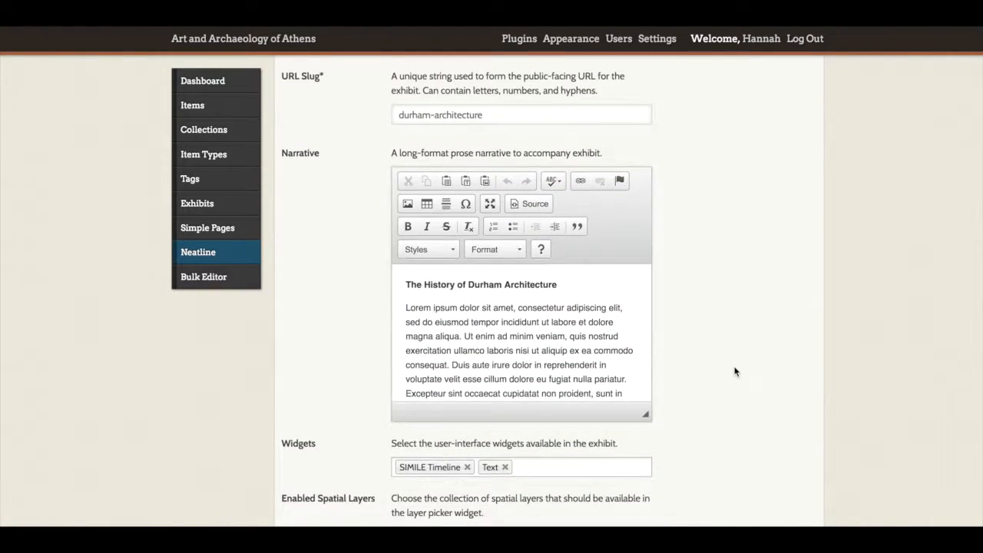
{"action": "left_click", "coordinate": [490, 203]}
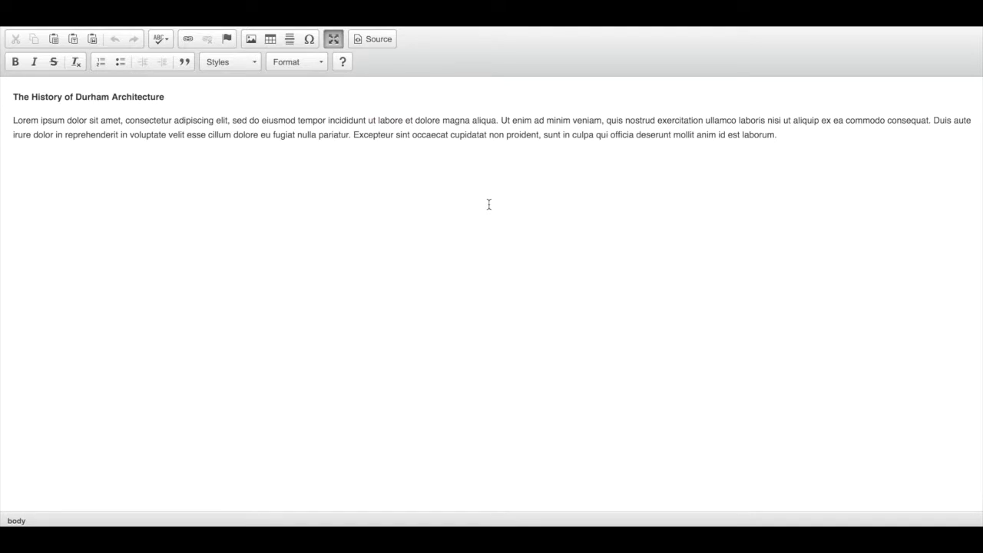
{"action": "left_click", "coordinate": [362, 39]}
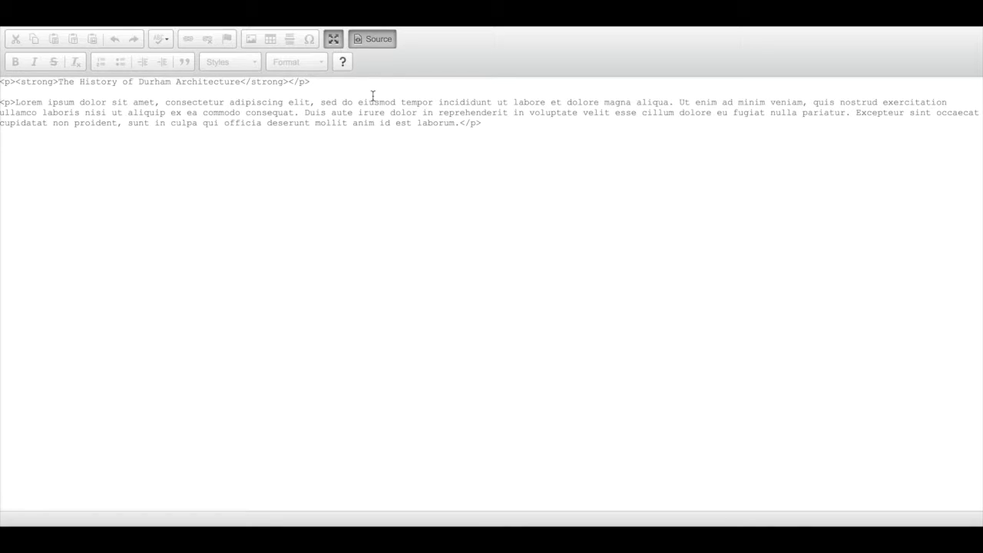
Wrap 'do eiusmod tempor' in its own <span> element in the narrative source
{"action": "left_click_drag", "start_coordinate": [342, 102], "coordinate": [491, 102]}
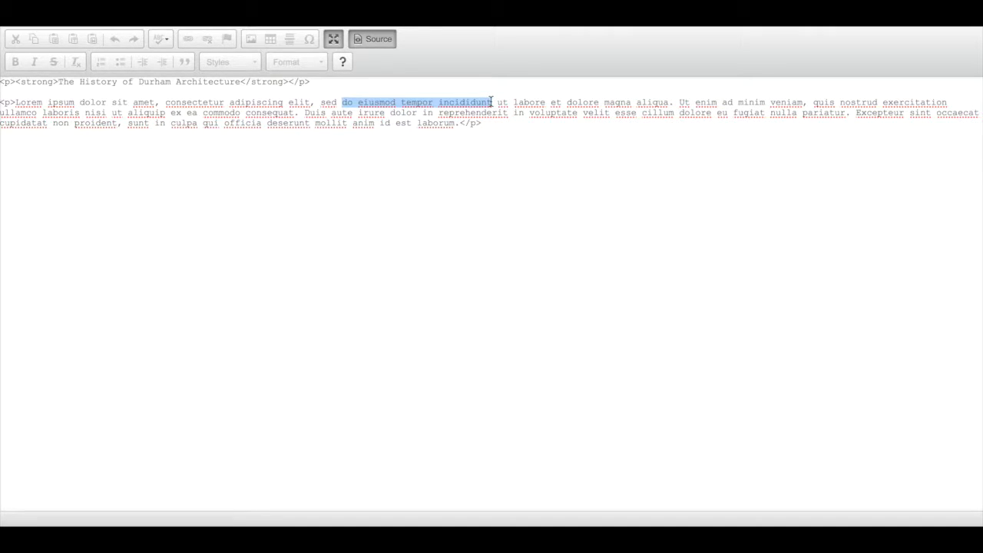
{"action": "left_click", "coordinate": [341, 102]}
{"action": "type", "text": "<"}
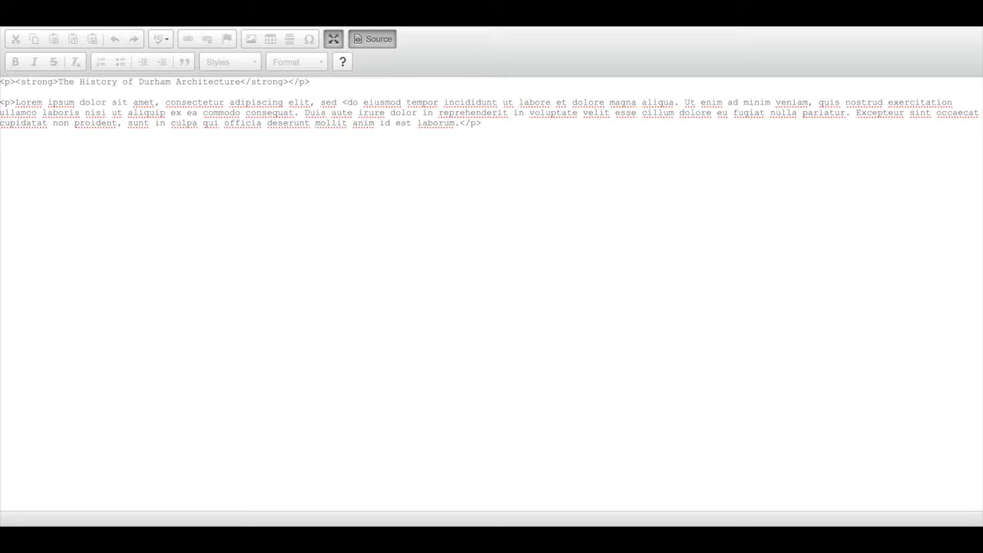
{"action": "type", "text": "span>"}
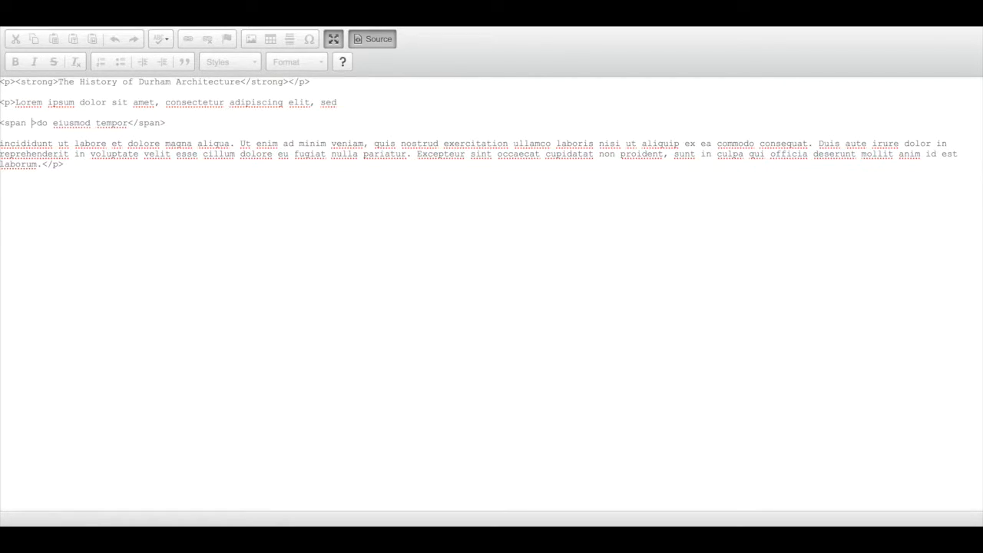
{"action": "type", "text": "data-neatline-slug=\"durham"}
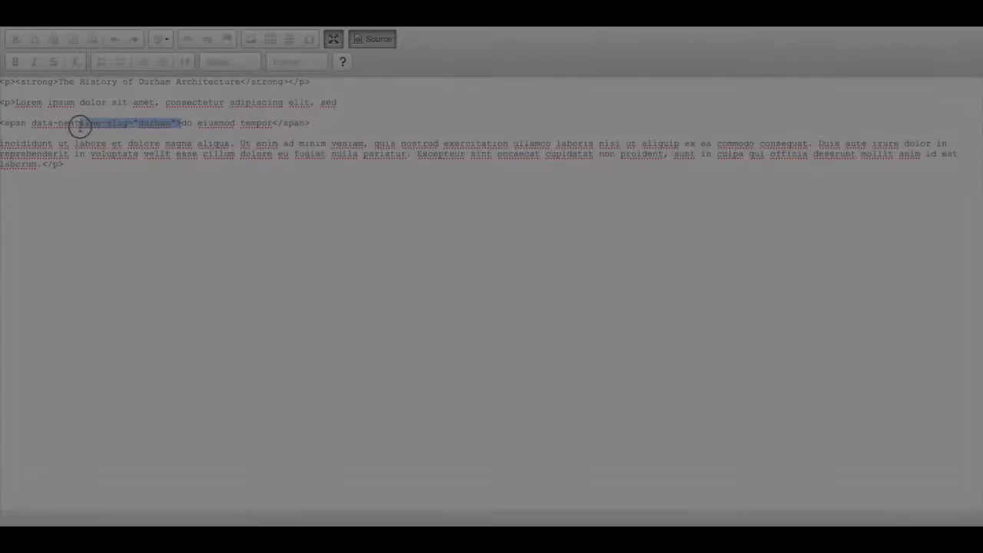
Add data-neatline-slug="durham" to the opening span tag and check the value
{"action": "left_click_drag", "start_coordinate": [180, 123], "coordinate": [2, 123]}
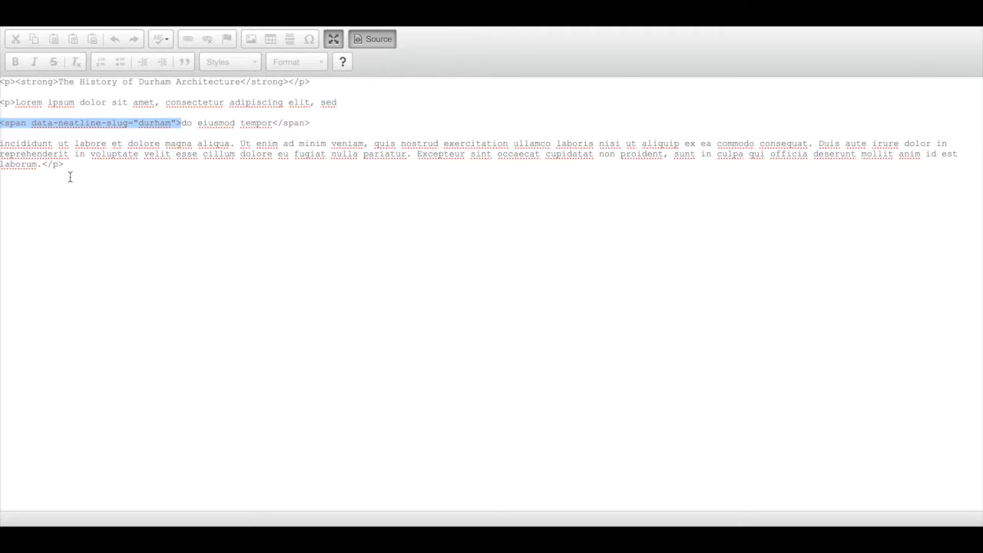
{"action": "left_click", "coordinate": [137, 123]}
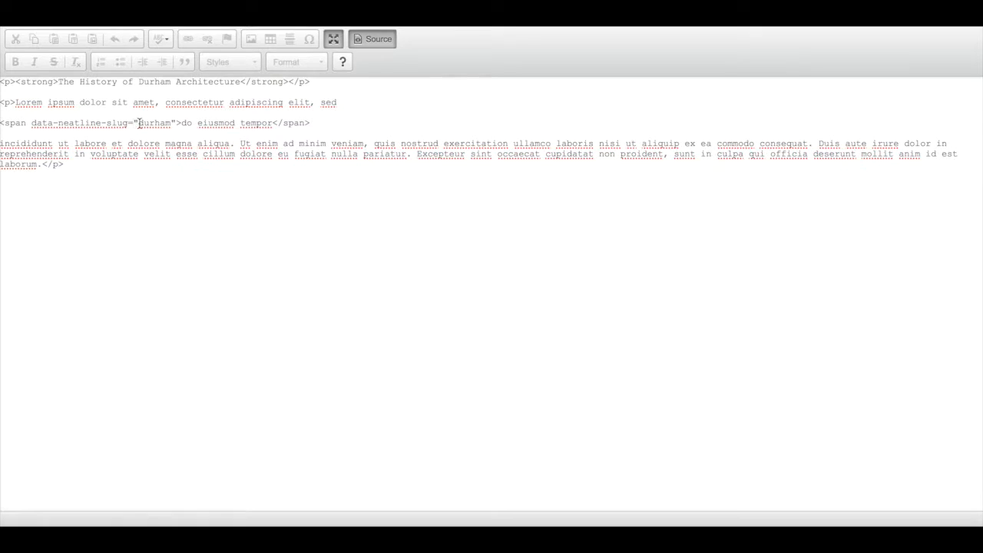
{"action": "left_click_drag", "start_coordinate": [138, 123], "coordinate": [170, 123]}
Restore the narrative editor to formatted view and save the exhibit with the slug-linked text
{"action": "left_click", "coordinate": [334, 39]}
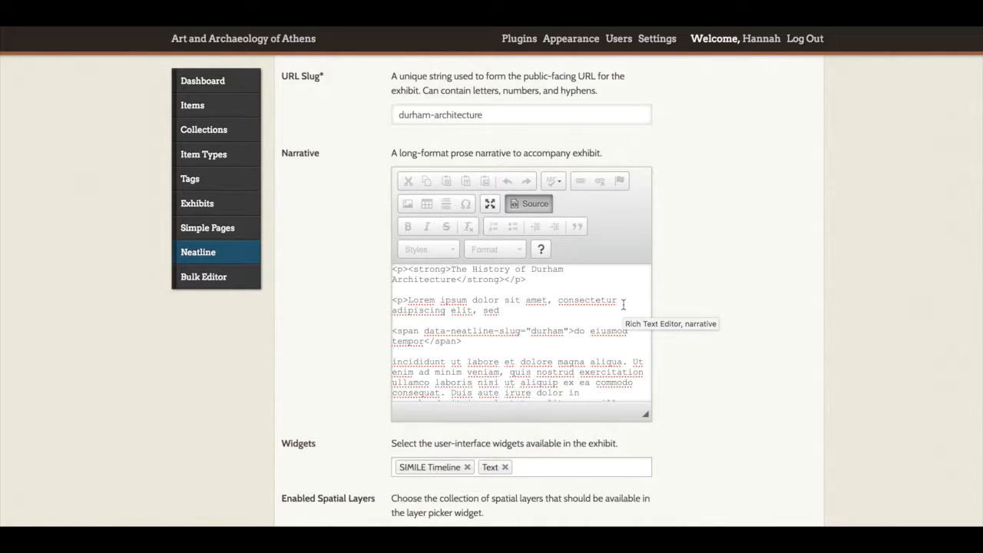
{"action": "left_click", "coordinate": [526, 204]}
{"action": "scroll", "coordinate": [546, 368], "scroll_direction": "down", "scroll_amount": 1}
{"action": "scroll", "coordinate": [545, 374], "scroll_direction": "up", "scroll_amount": 1}
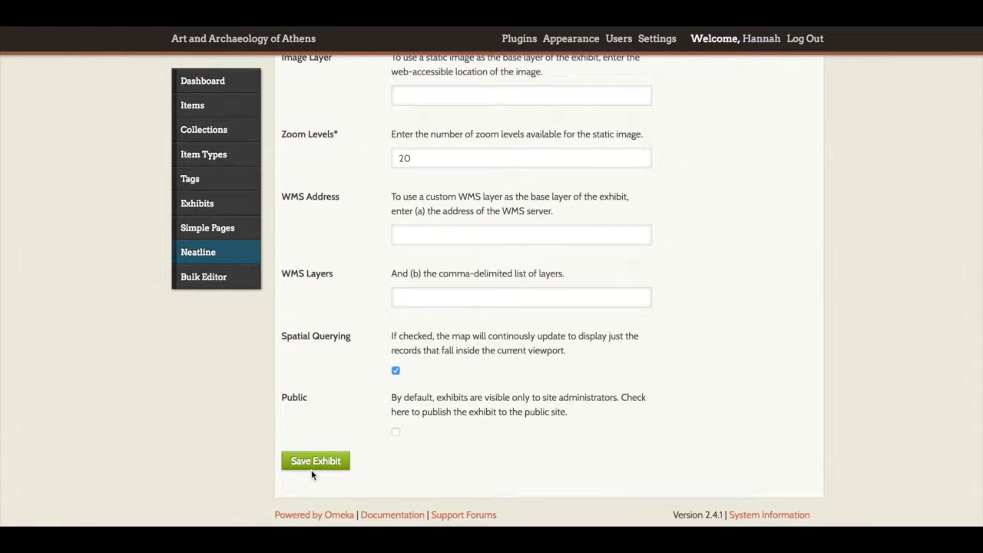
{"action": "left_click", "coordinate": [312, 464]}
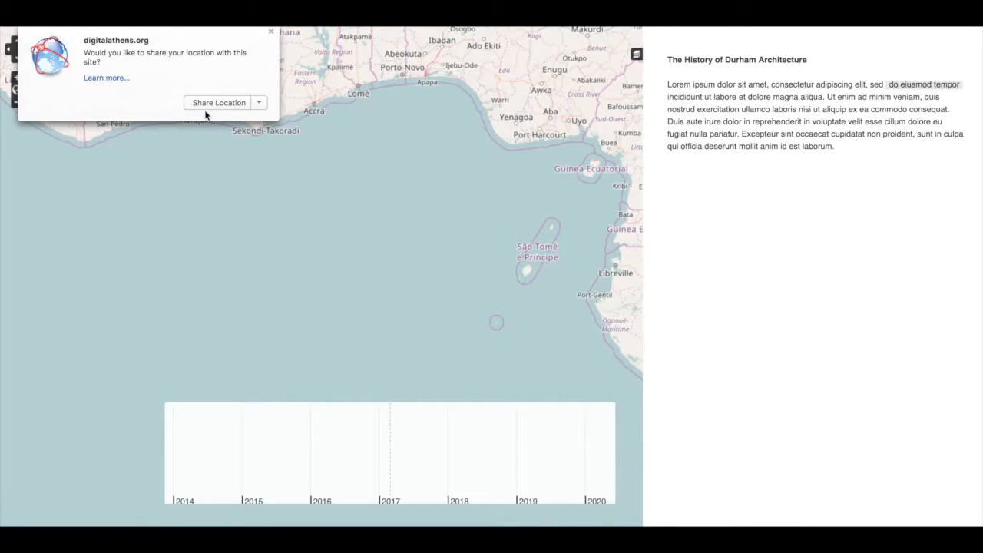
Dismiss the location prompt and activate 'do eiusmod tempor' to show the Durham, NC point
{"action": "left_click", "coordinate": [219, 103]}
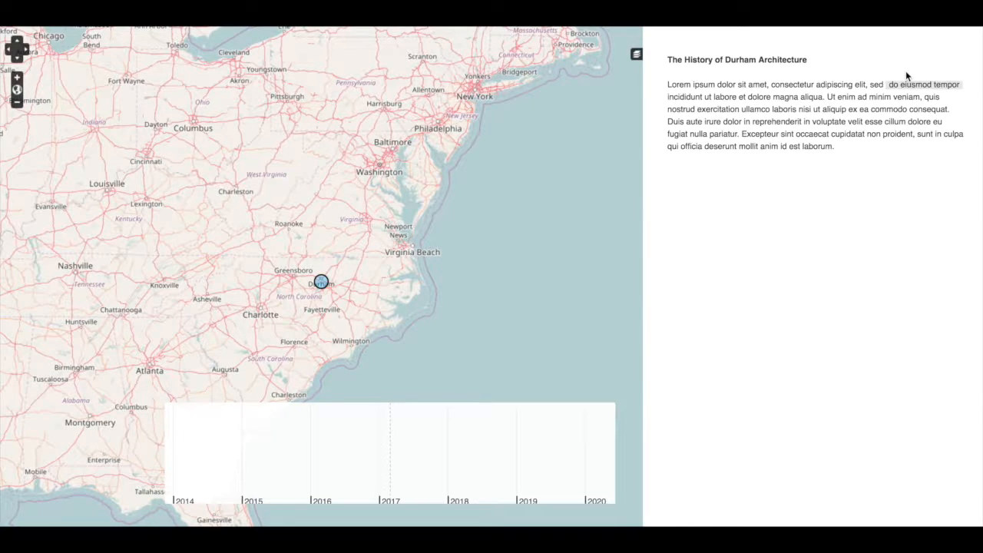
{"action": "left_click", "coordinate": [904, 88]}
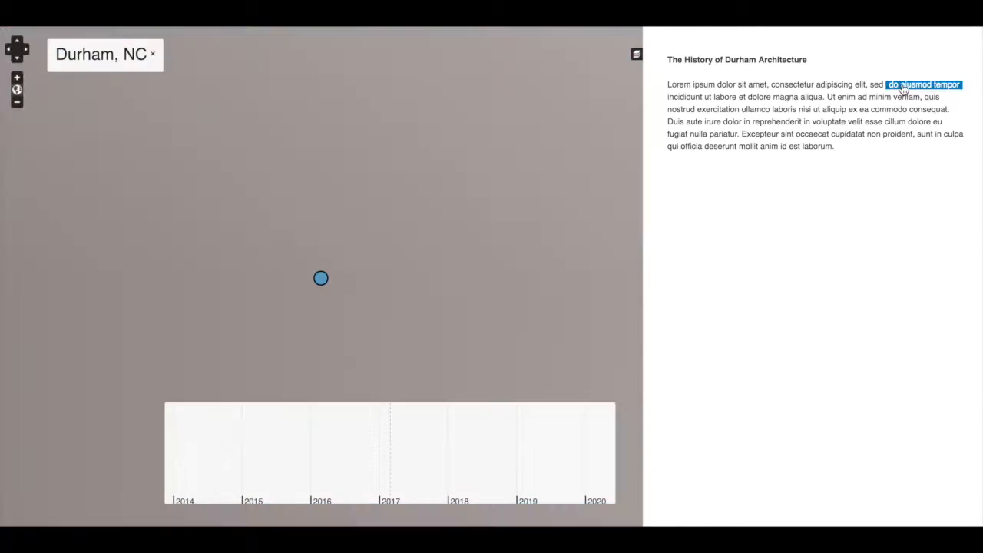